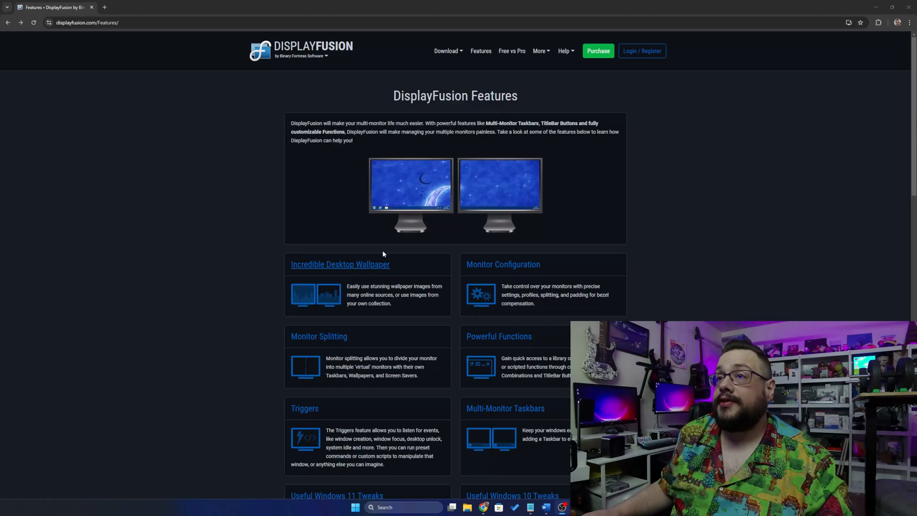
# Download the DisplayFusion 11.1.1 installer, keeping the unverified file, and minimize the browser.
pyautogui.click(337, 70)
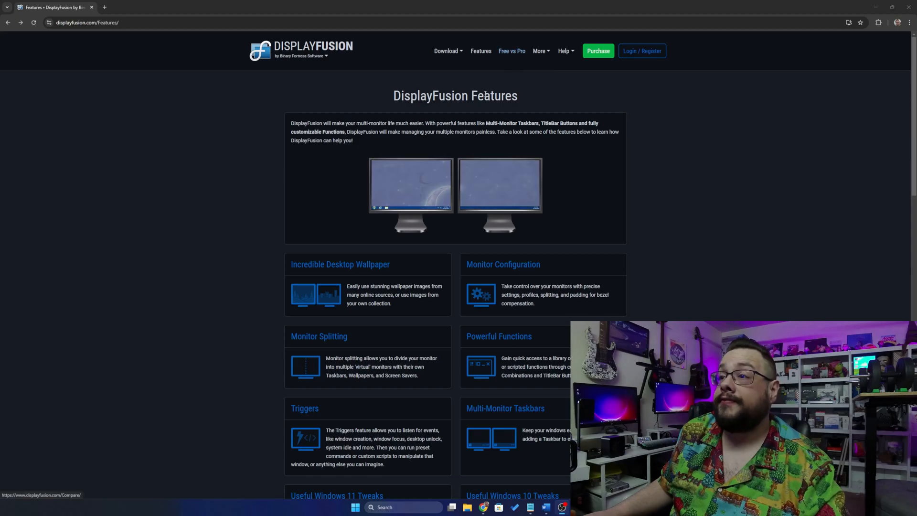
pyautogui.scroll(-2, 483, 94)
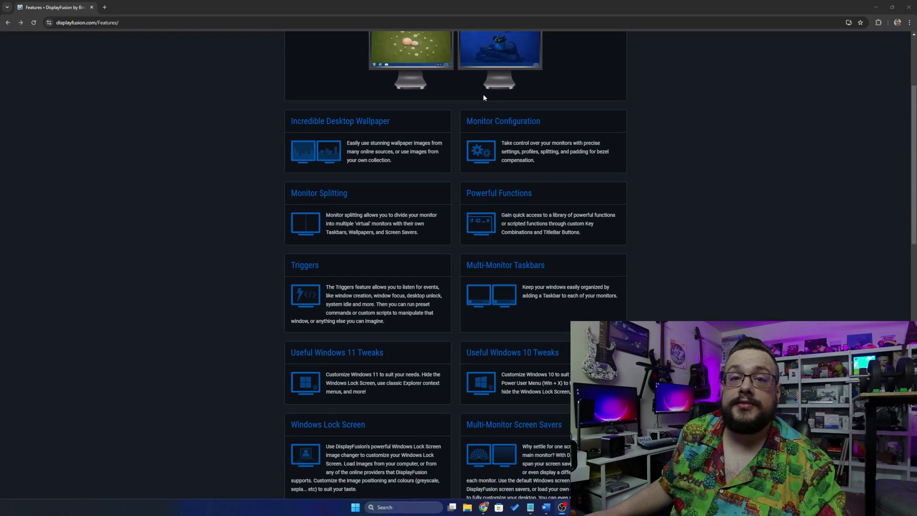
pyautogui.scroll(-1, 485, 205)
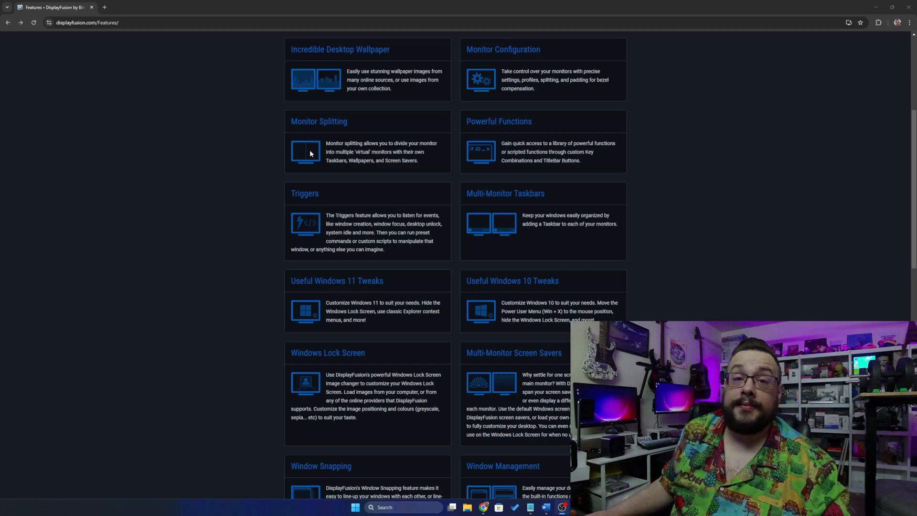
pyautogui.scroll(-3, 349, 223)
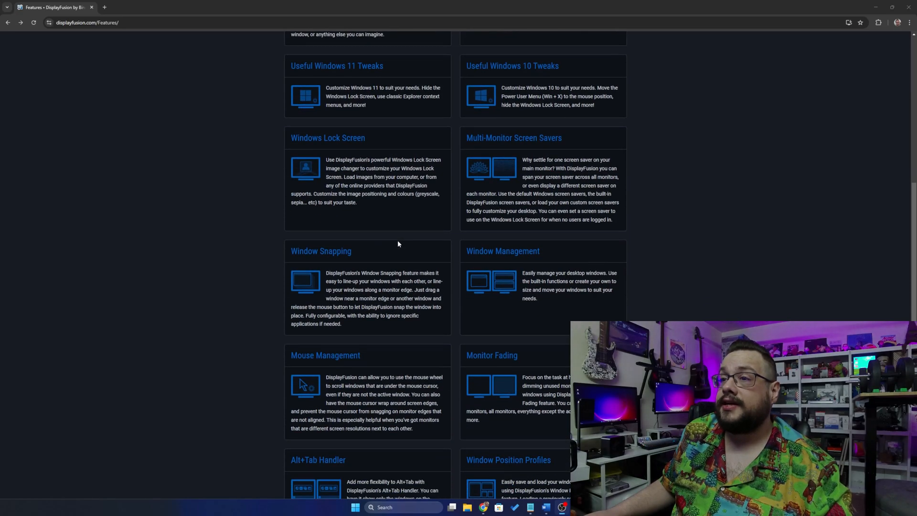
pyautogui.scroll(-1, 398, 244)
pyautogui.scroll(-2, 480, 223)
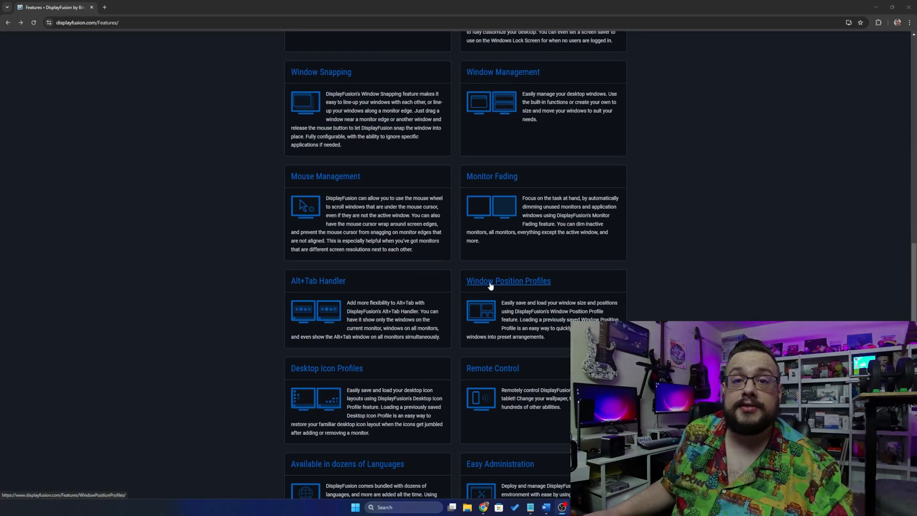
pyautogui.scroll(-1, 490, 286)
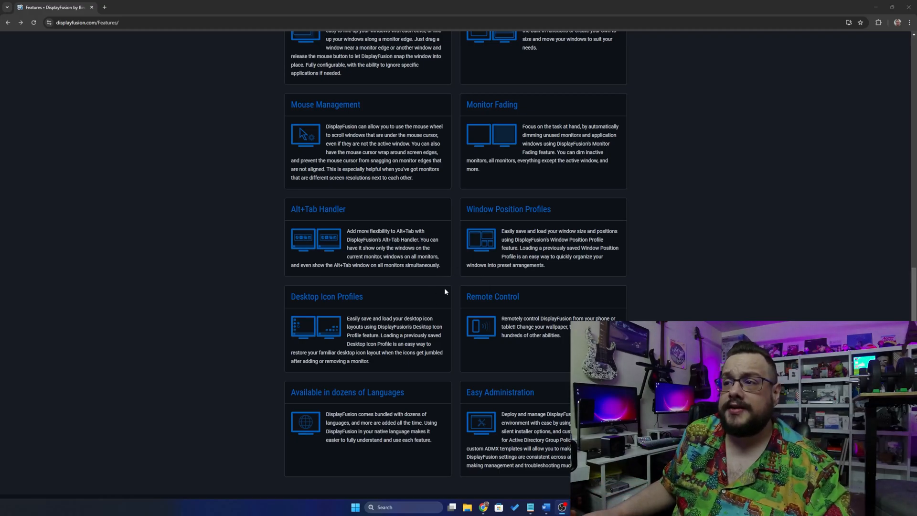
pyautogui.scroll(3, 448, 288)
pyautogui.scroll(4, 437, 304)
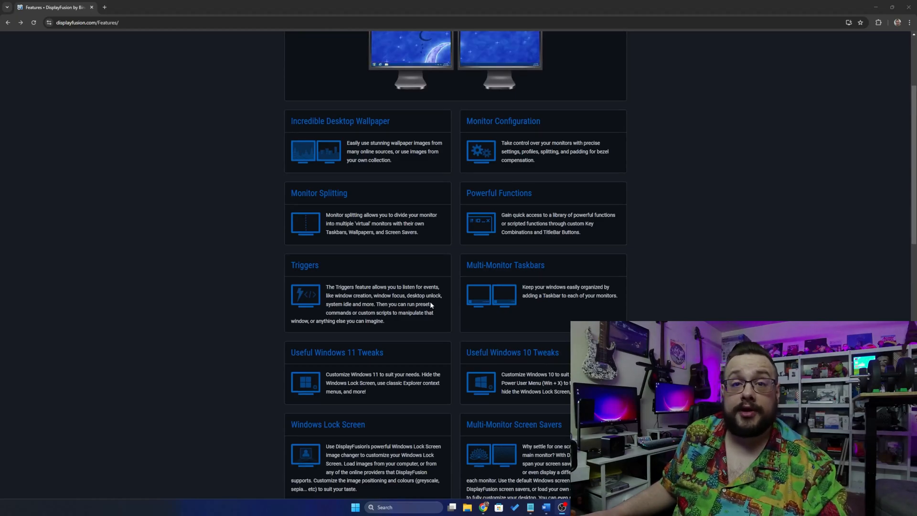
pyautogui.scroll(2, 431, 305)
pyautogui.scroll(-1, 423, 316)
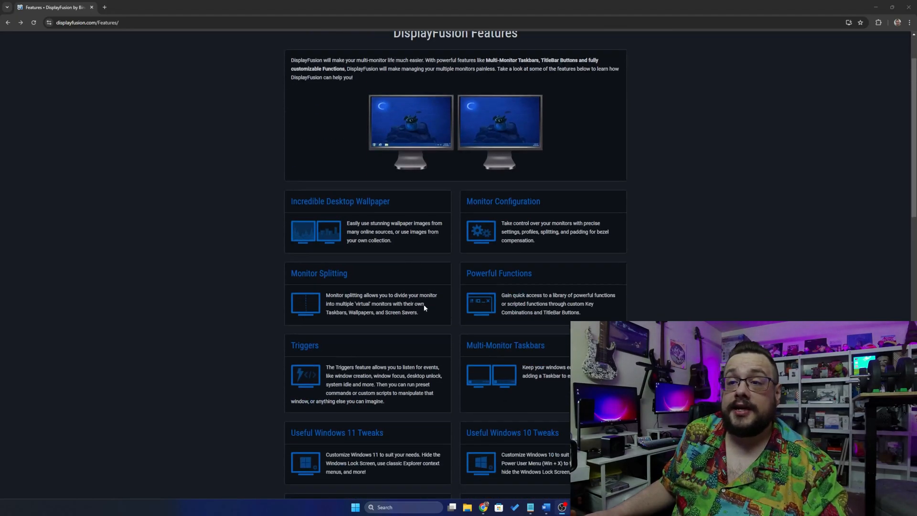
pyautogui.scroll(-1, 422, 316)
pyautogui.scroll(1, 316, 203)
pyautogui.scroll(1, 320, 204)
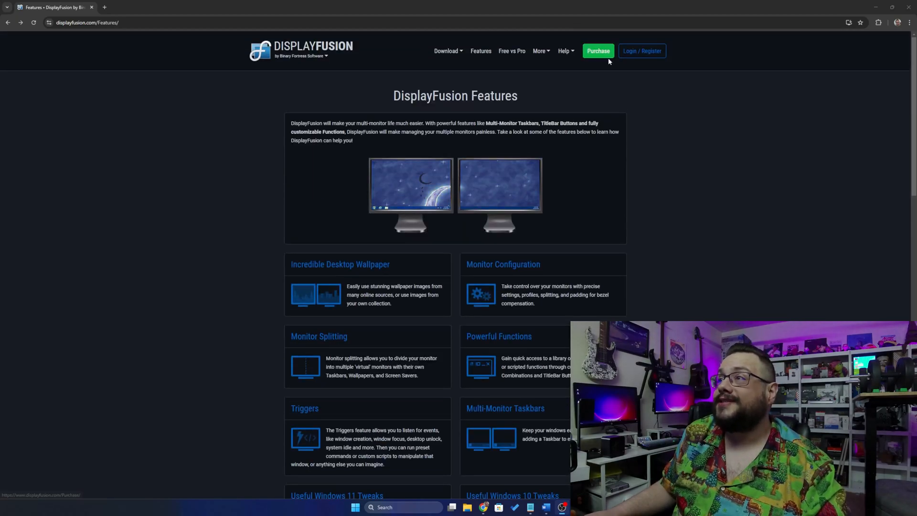
pyautogui.moveTo(446, 51)
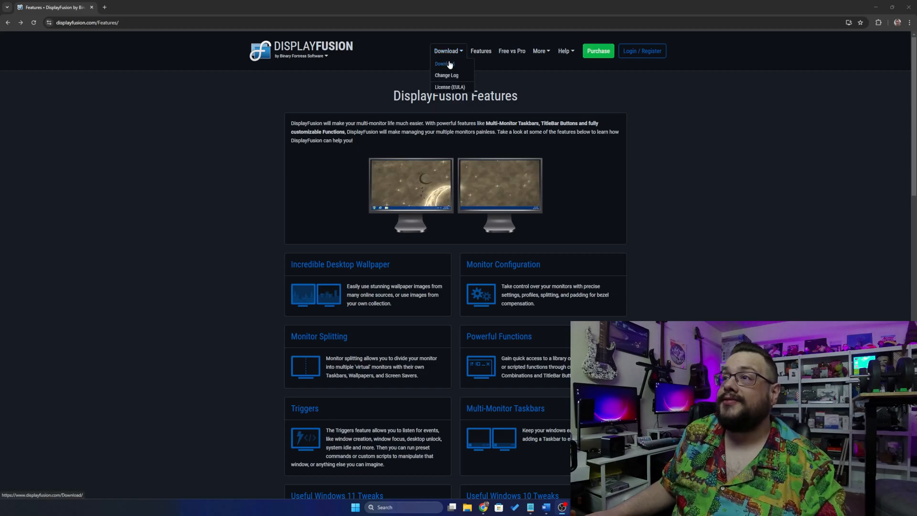
pyautogui.click(449, 64)
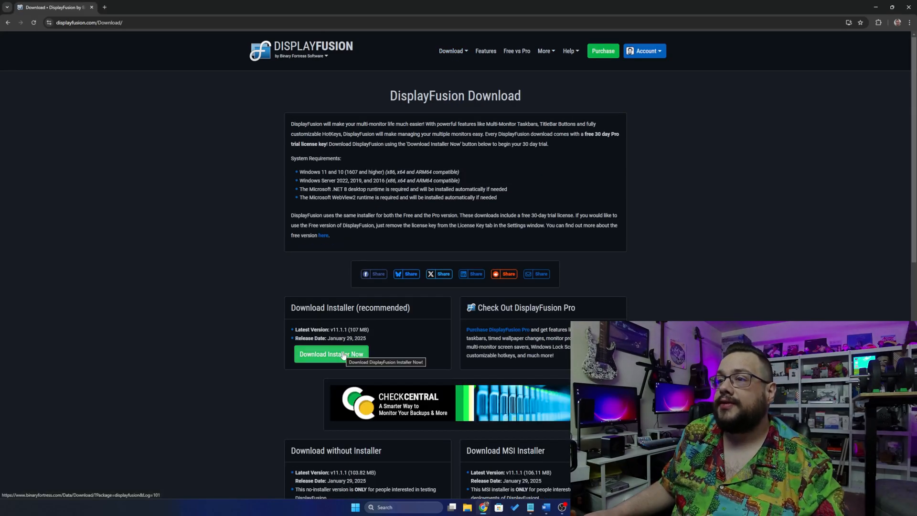
pyautogui.click(344, 355)
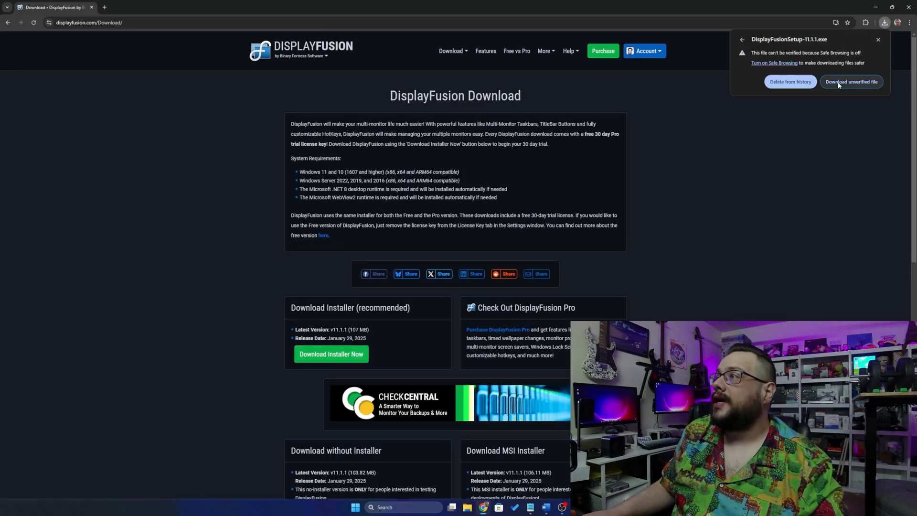
pyautogui.click(837, 82)
pyautogui.click(877, 7)
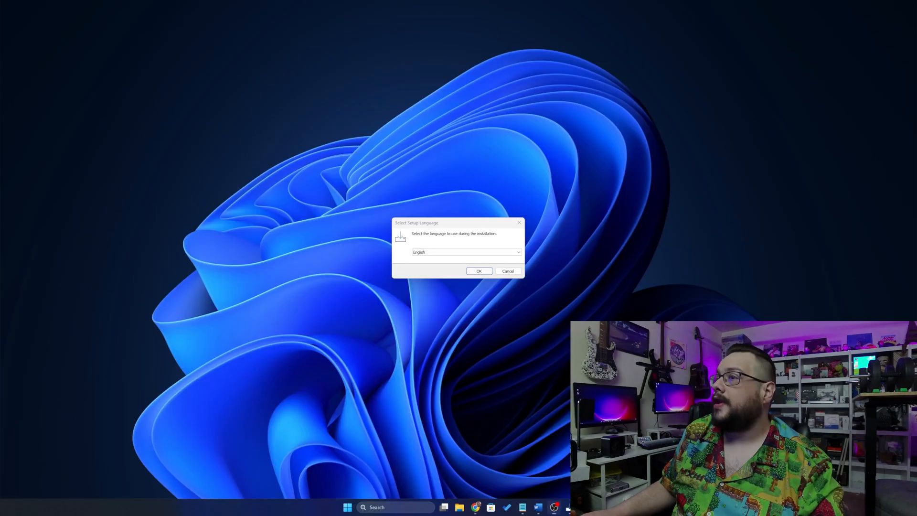
# Confirm English, accept the license and keep the default destination and Start Menu folder.
pyautogui.click(481, 271)
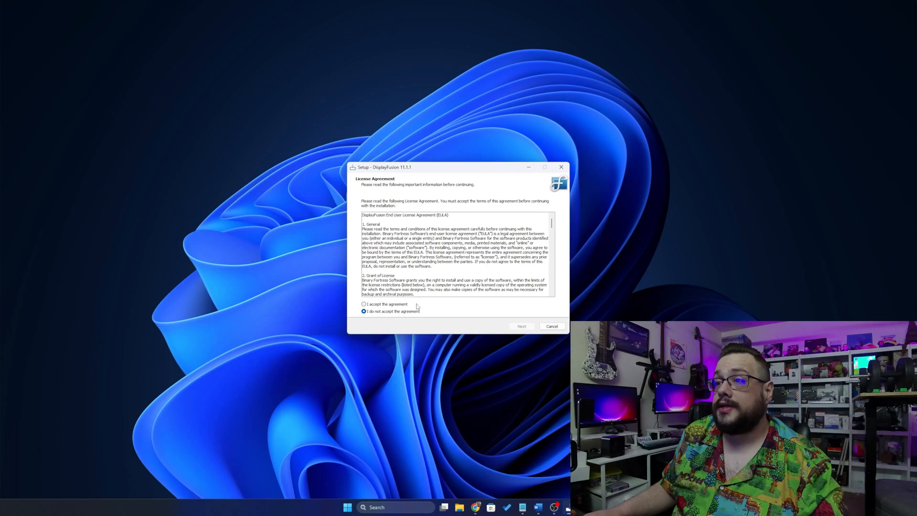
pyautogui.click(533, 327)
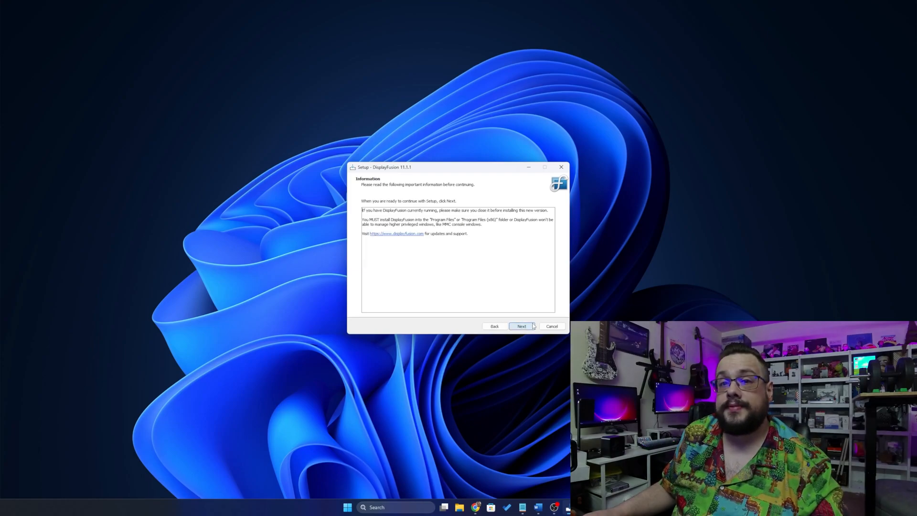
pyautogui.click(522, 327)
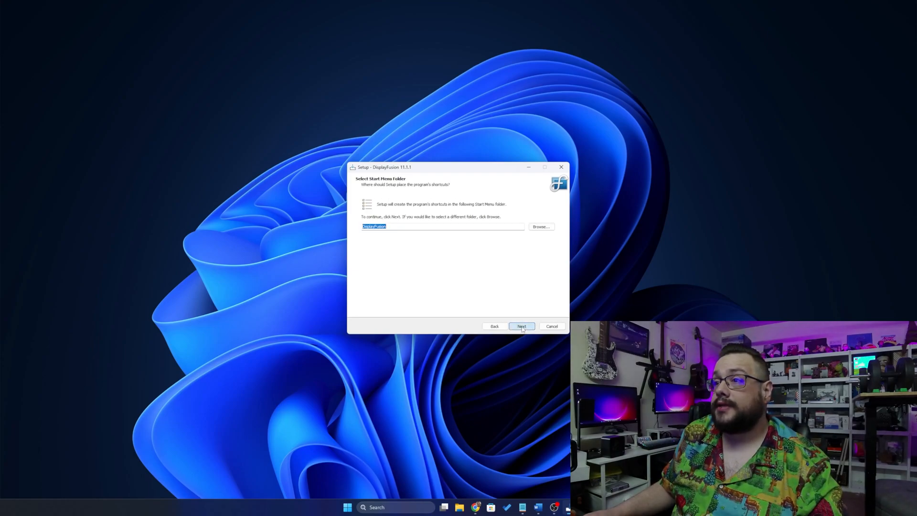
pyautogui.click(522, 328)
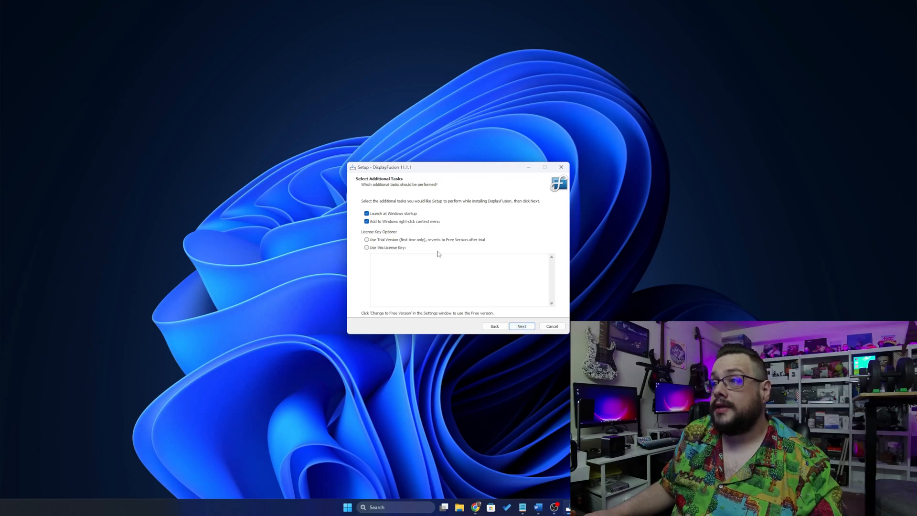
# Choose the trial version with a desktop icon for the current user only and start installing.
pyautogui.click(420, 242)
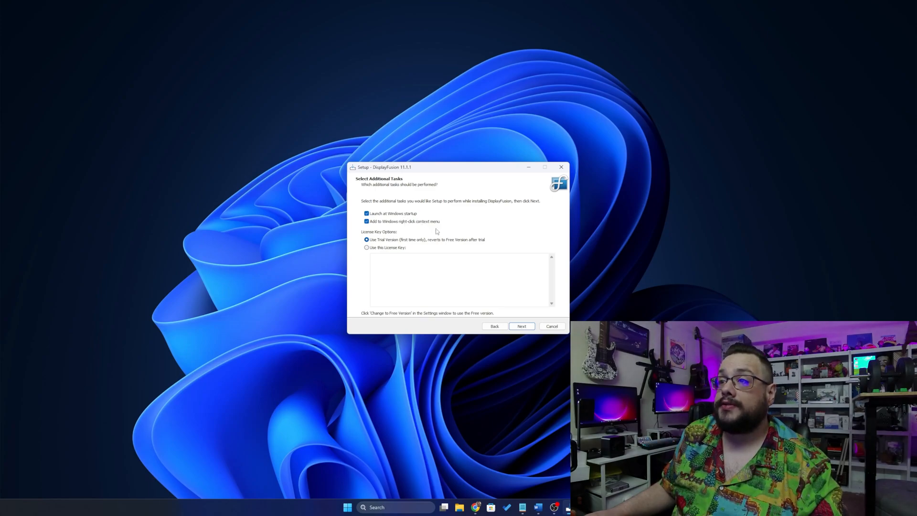
pyautogui.click(521, 327)
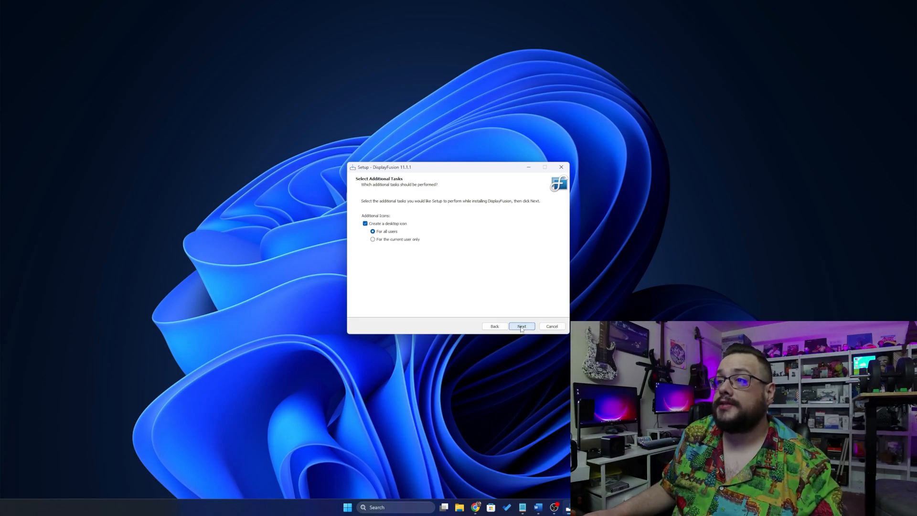
pyautogui.click(395, 240)
pyautogui.click(529, 326)
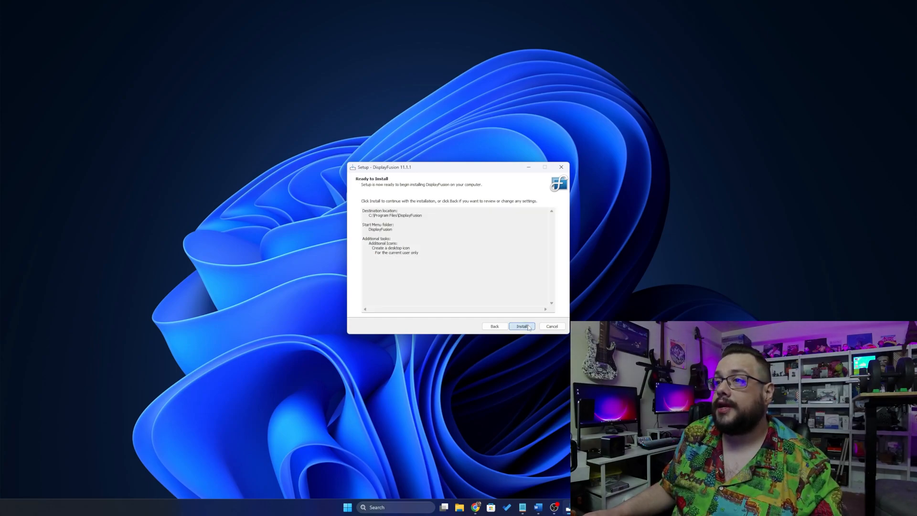
pyautogui.click(529, 326)
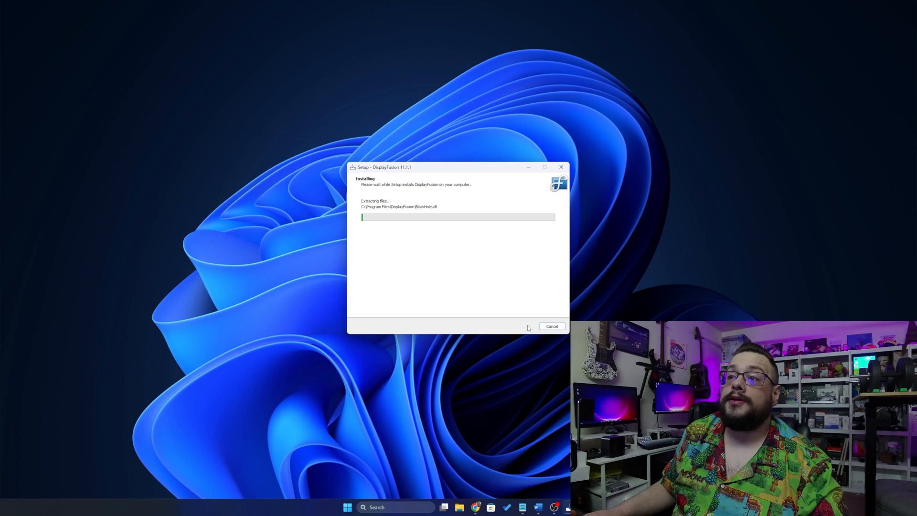
# Finish setup to launch DisplayFusion and disable the Windows multi-monitor taskbar.
pyautogui.click(521, 326)
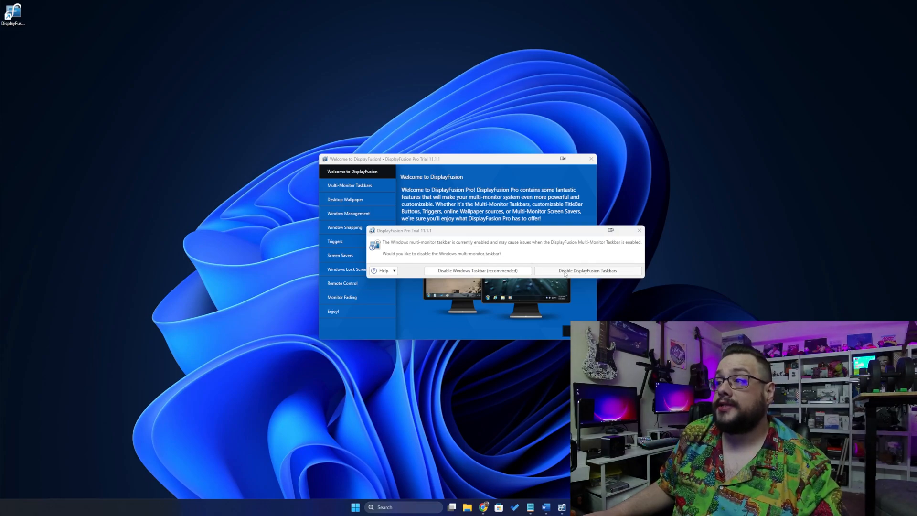
pyautogui.click(459, 275)
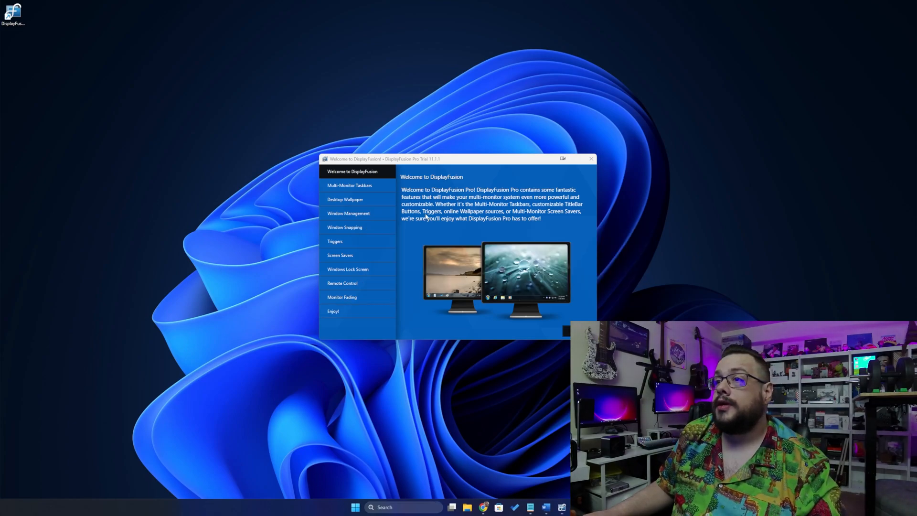
# Advance through every welcome tour page and finish with Configure DisplayFusion to reach Settings.
pyautogui.click(567, 331)
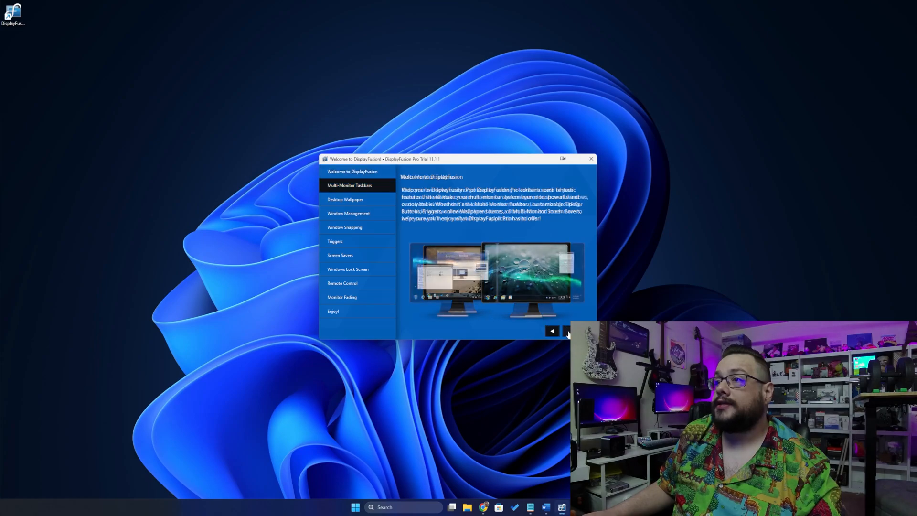
pyautogui.click(567, 332)
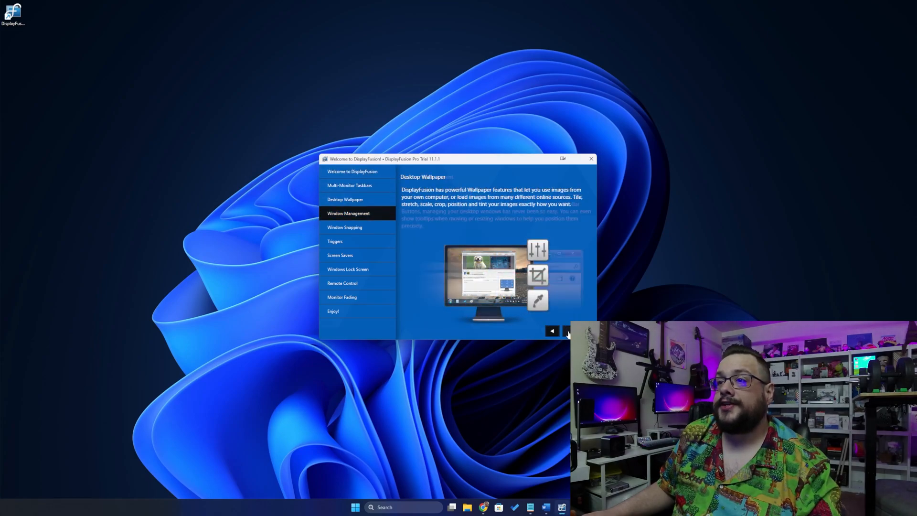
pyautogui.click(568, 332)
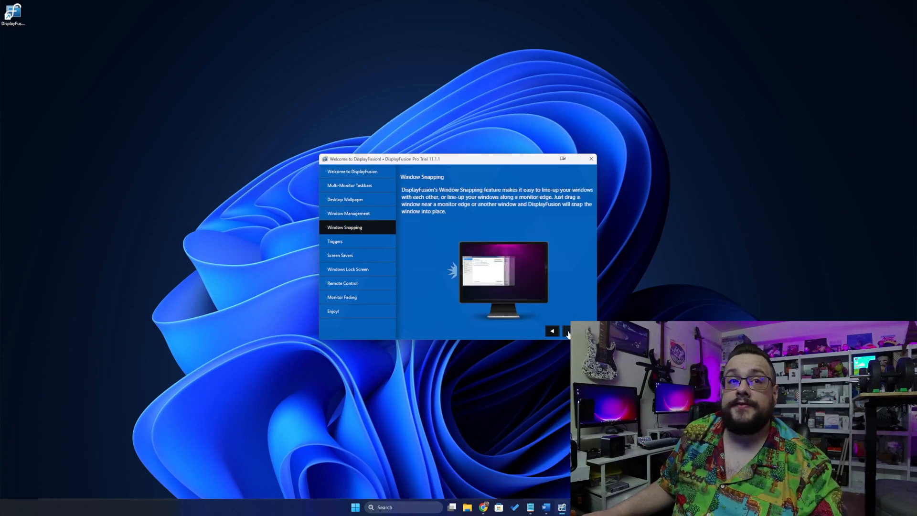
pyautogui.click(567, 331)
pyautogui.moveTo(496, 162); pyautogui.dragTo(371, 164)
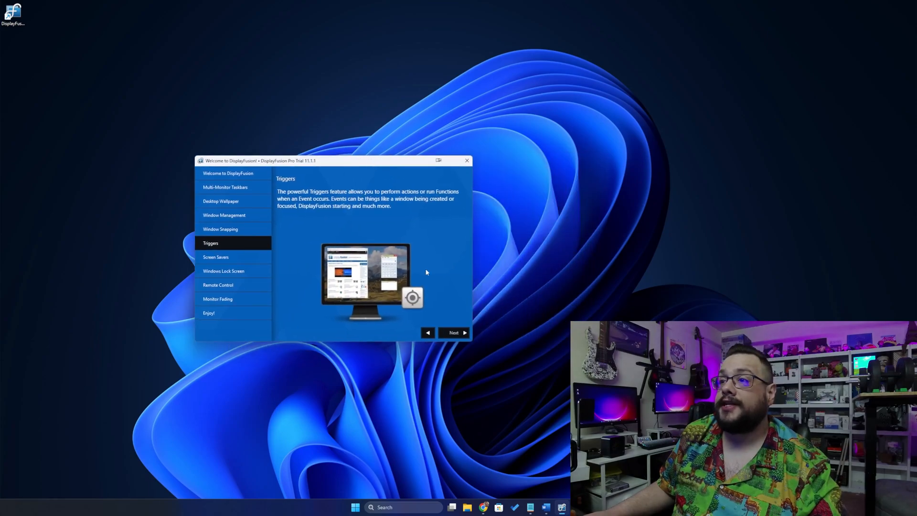
pyautogui.click(455, 337)
pyautogui.click(455, 336)
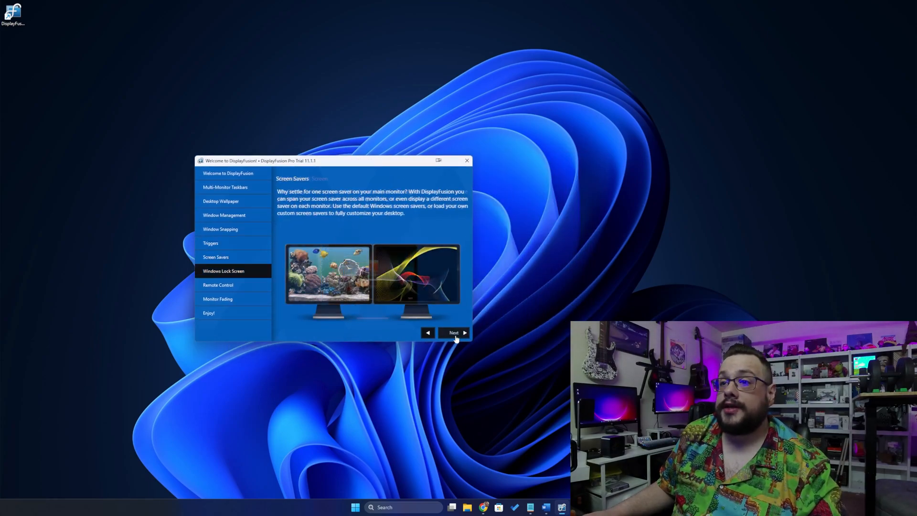
pyautogui.click(455, 337)
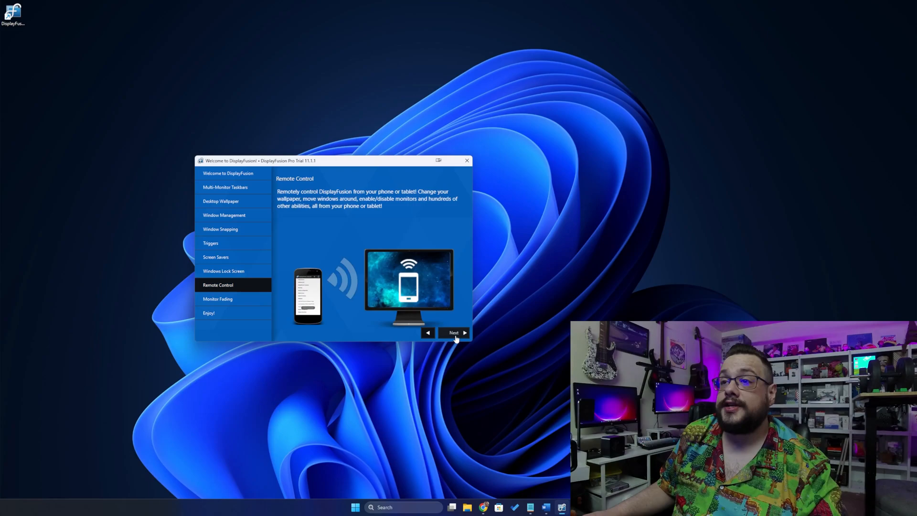
pyautogui.click(455, 333)
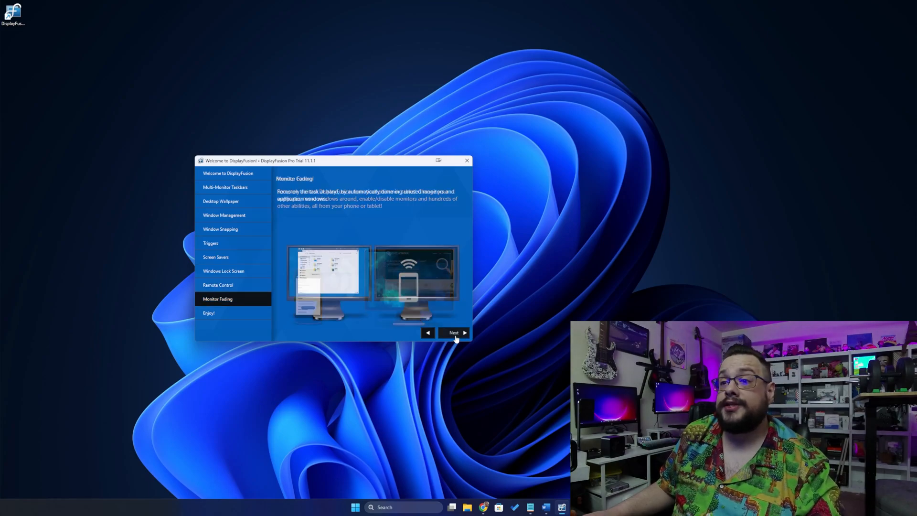
pyautogui.click(455, 333)
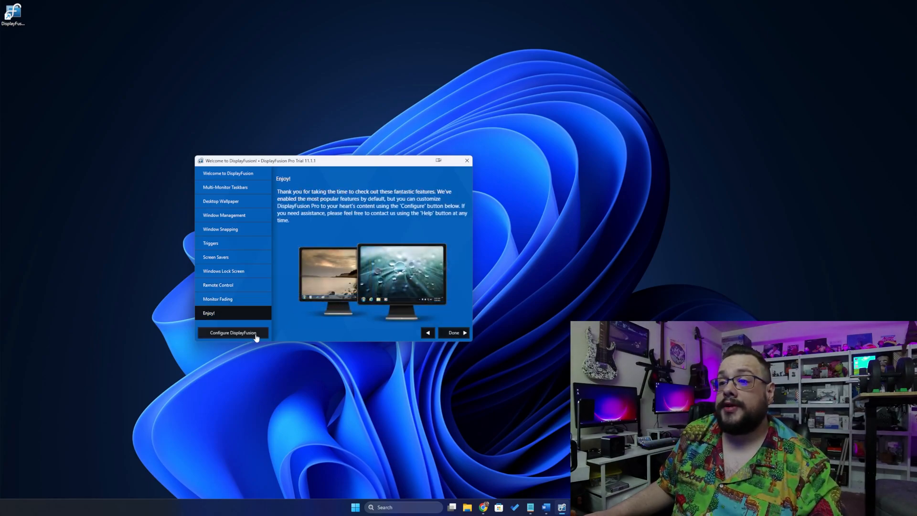
pyautogui.click(455, 334)
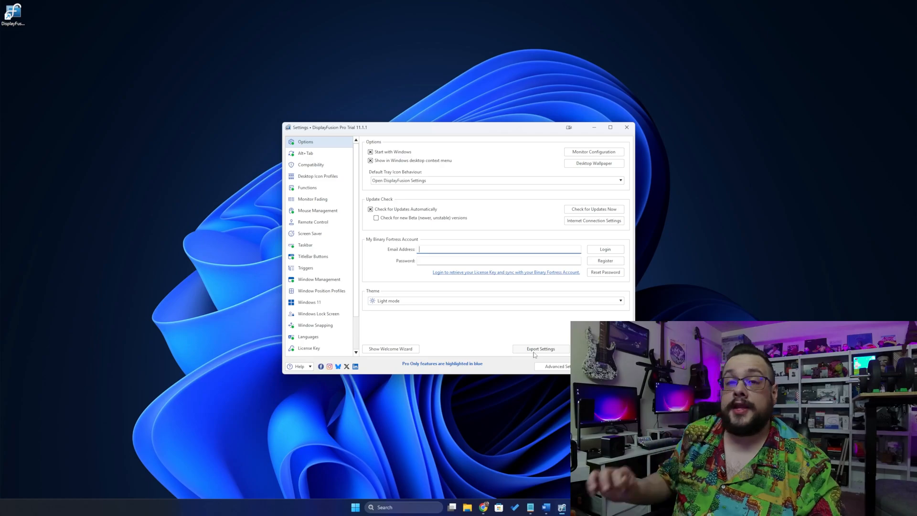
# Open Monitor Configuration showing the 2560x1440 LG ULTRAGEAR as monitor 4, moved leftward.
pyautogui.click(593, 151)
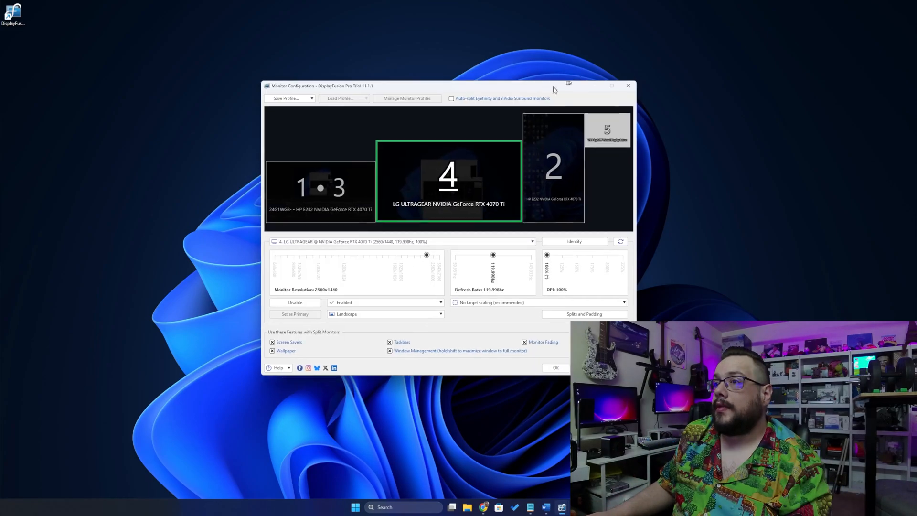
pyautogui.moveTo(554, 98); pyautogui.dragTo(464, 111)
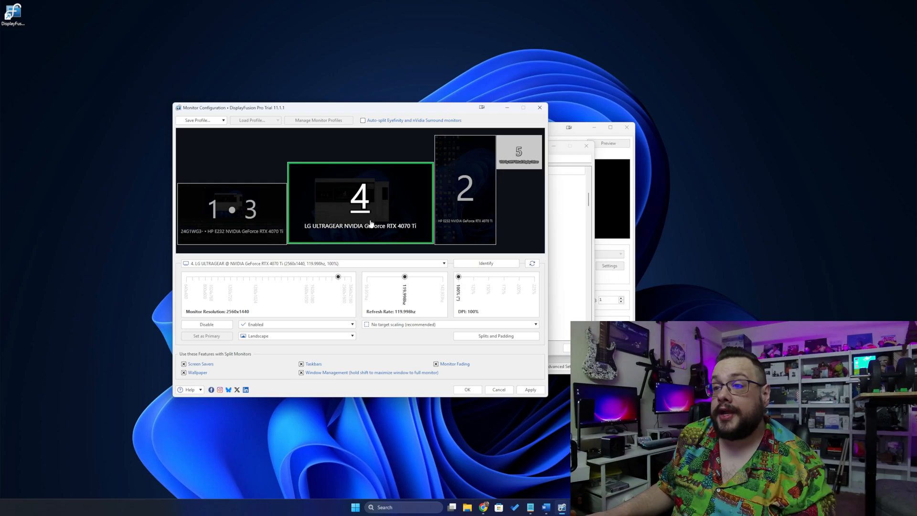
# Split monitor 4 vertically, then each half horizontally into four 1280x720 splits.
pyautogui.click(476, 337)
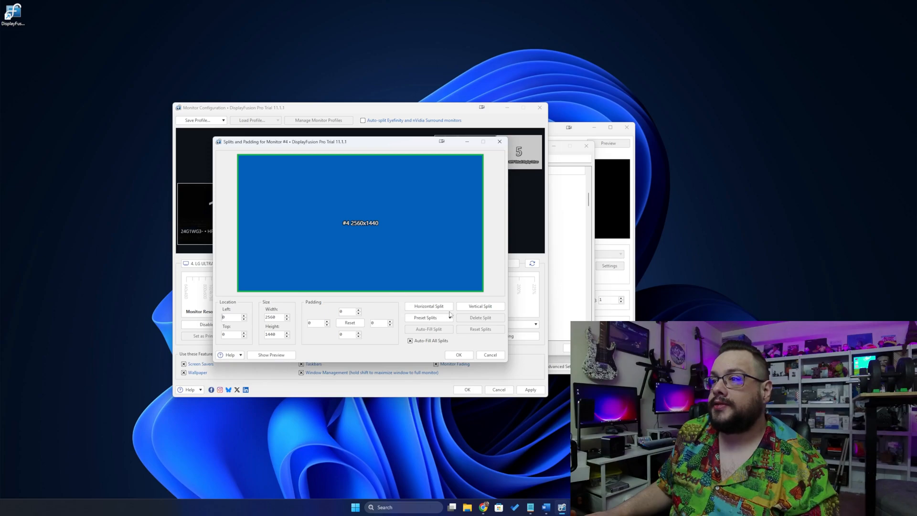
pyautogui.click(473, 308)
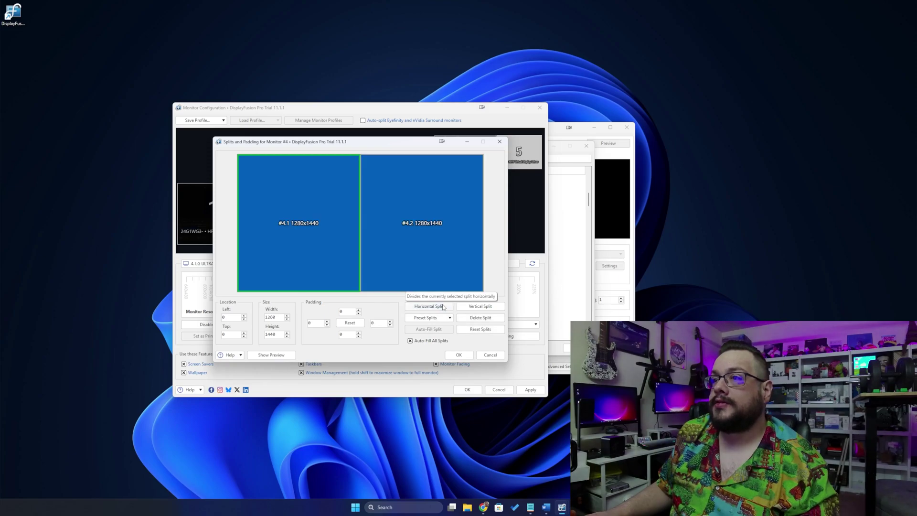
pyautogui.click(473, 306)
pyautogui.click(447, 266)
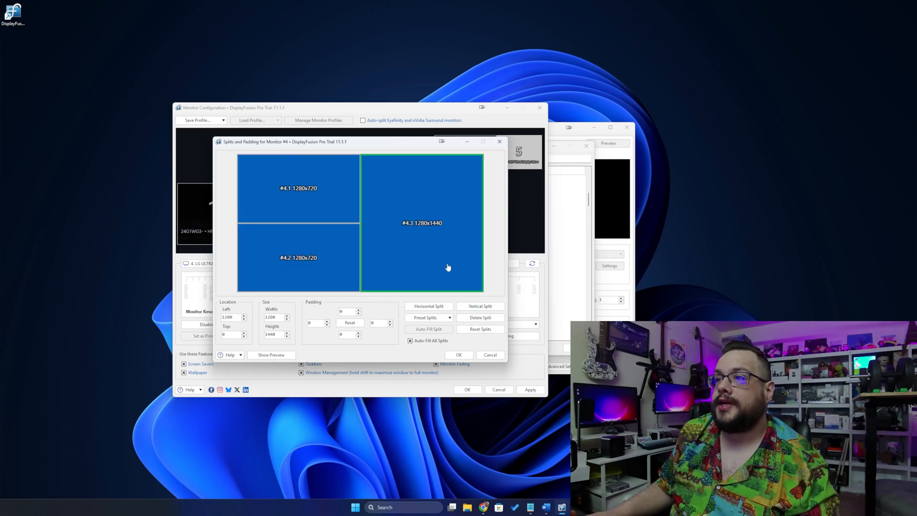
pyautogui.click(479, 306)
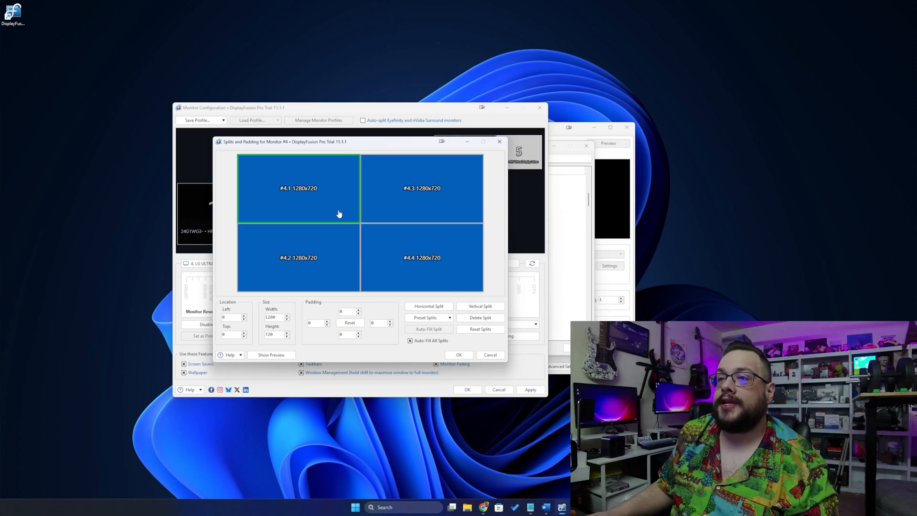
# Inspect the position and size of splits 4.2, 4.4 and 4.3.
pyautogui.click(319, 246)
pyautogui.click(404, 254)
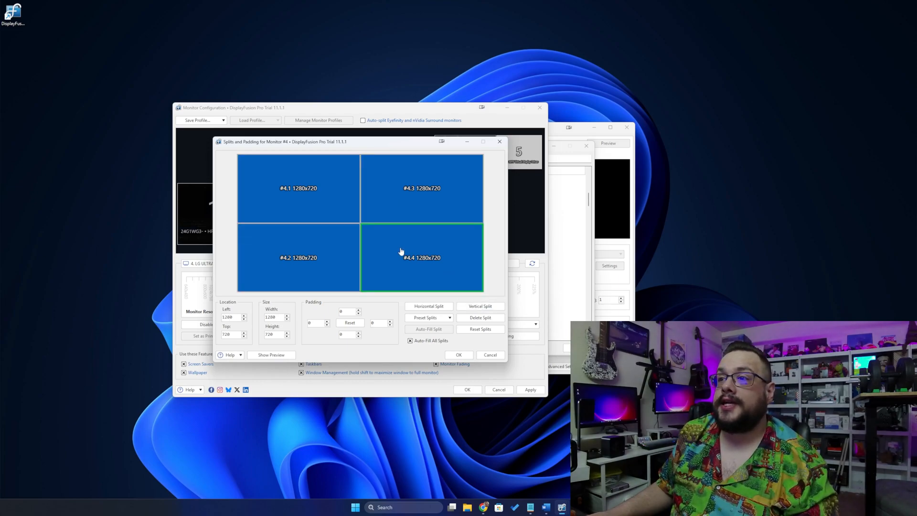
pyautogui.click(406, 209)
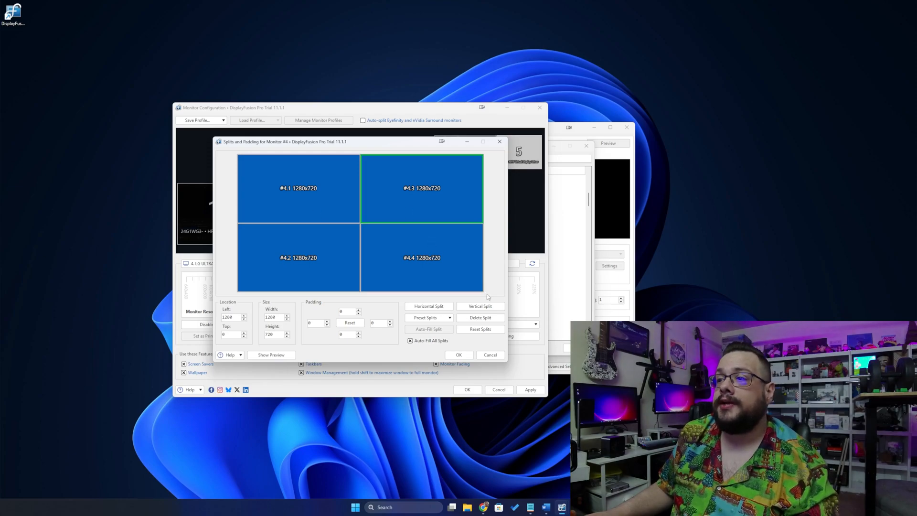
# Confirm and apply the four-way split layout, then minimize Monitor Configuration.
pyautogui.click(456, 355)
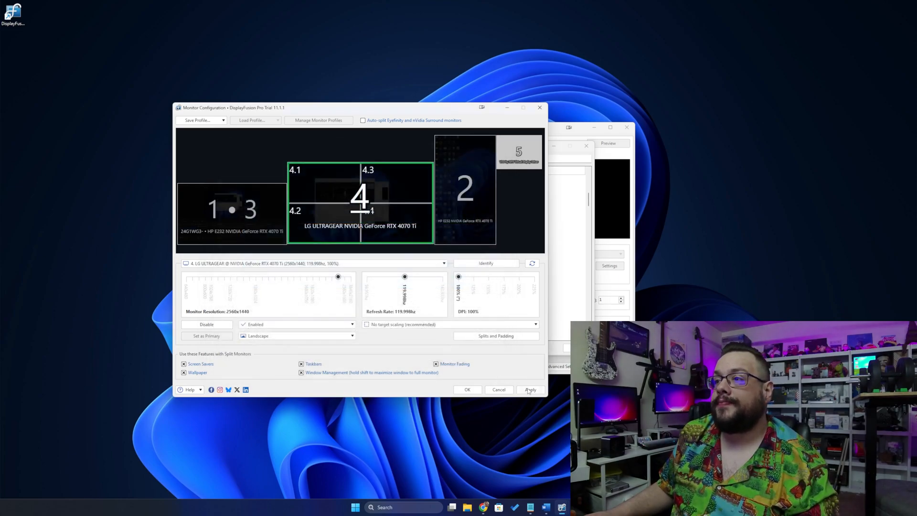
pyautogui.click(531, 390)
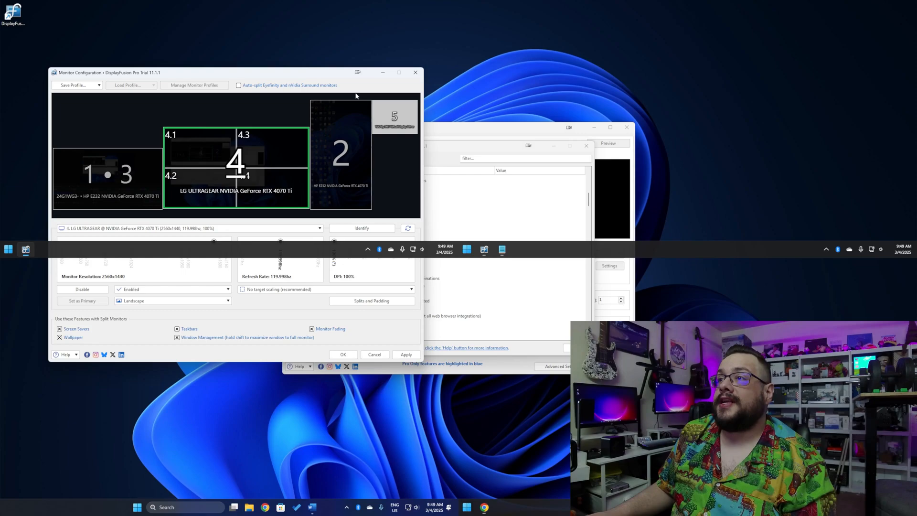
pyautogui.click(383, 73)
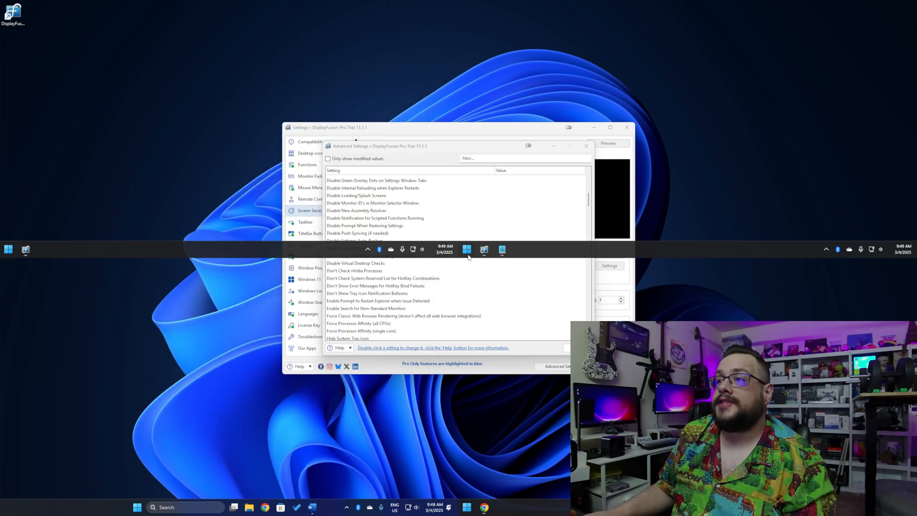
# Test the Start menu on the split taskbars and close the DisplayFusion settings window.
pyautogui.click(466, 248)
pyautogui.click(466, 249)
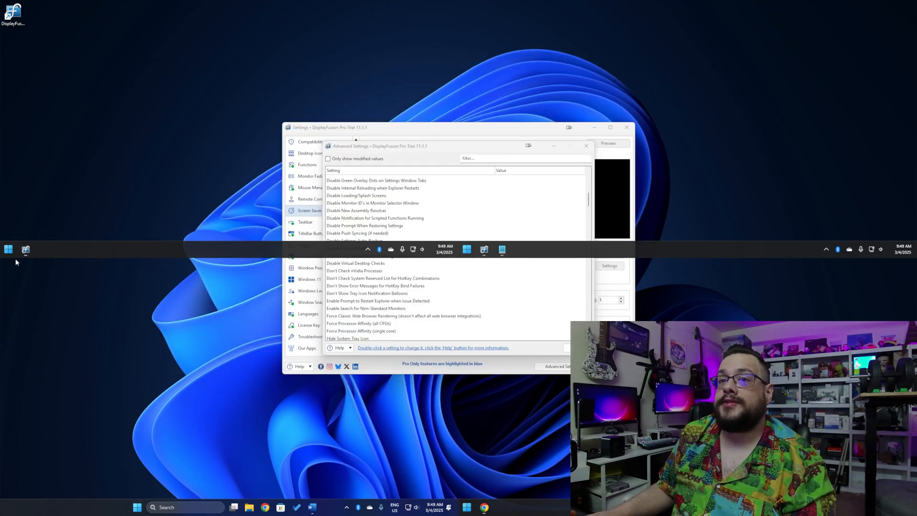
pyautogui.click(9, 250)
pyautogui.click(254, 136)
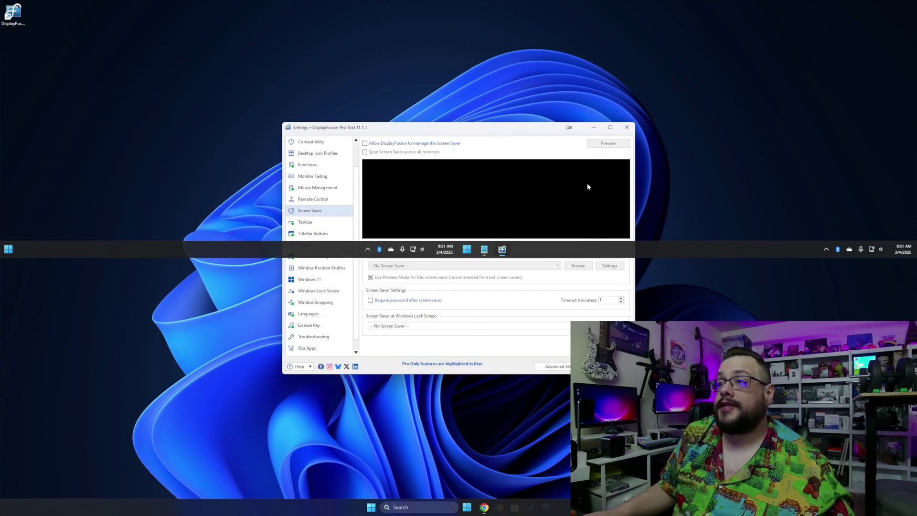
pyautogui.hotkey('alt', 'F4')
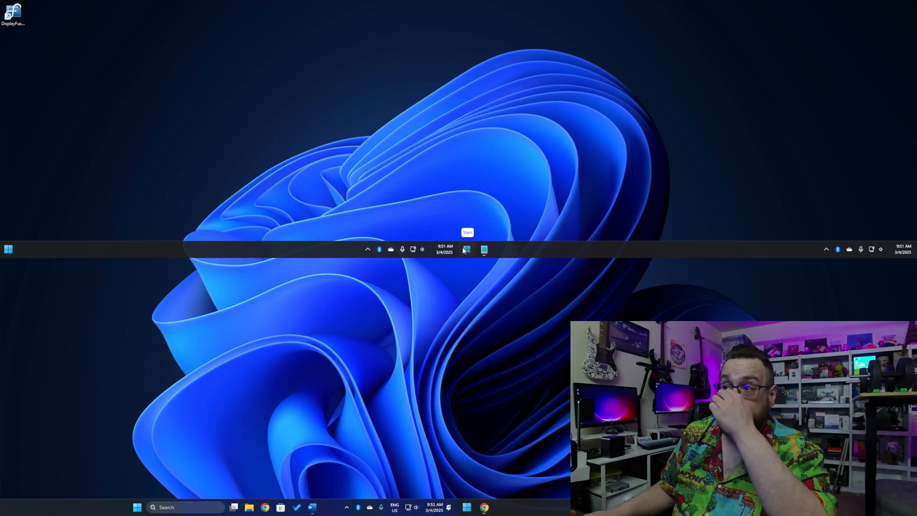
# Launch Microsoft Store, cycle it through all four quarters and maximize it in the top-left one.
pyautogui.click(484, 250)
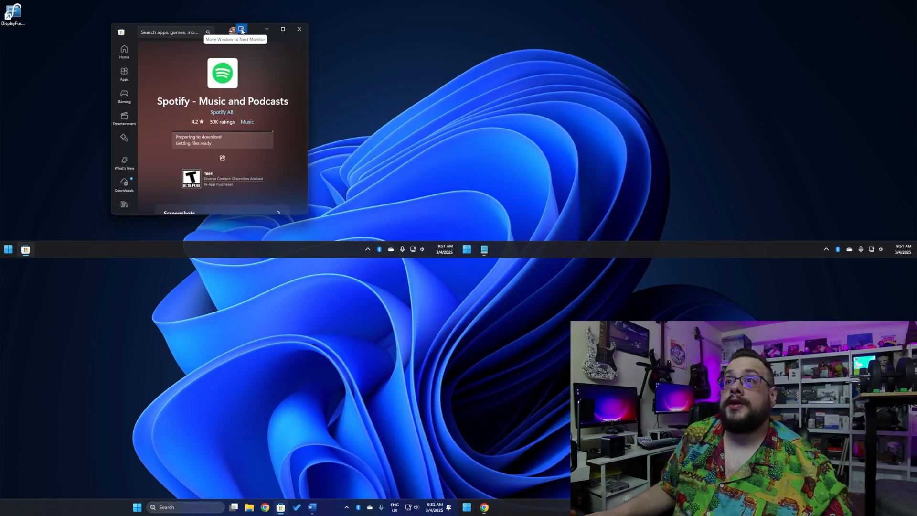
pyautogui.click(241, 30)
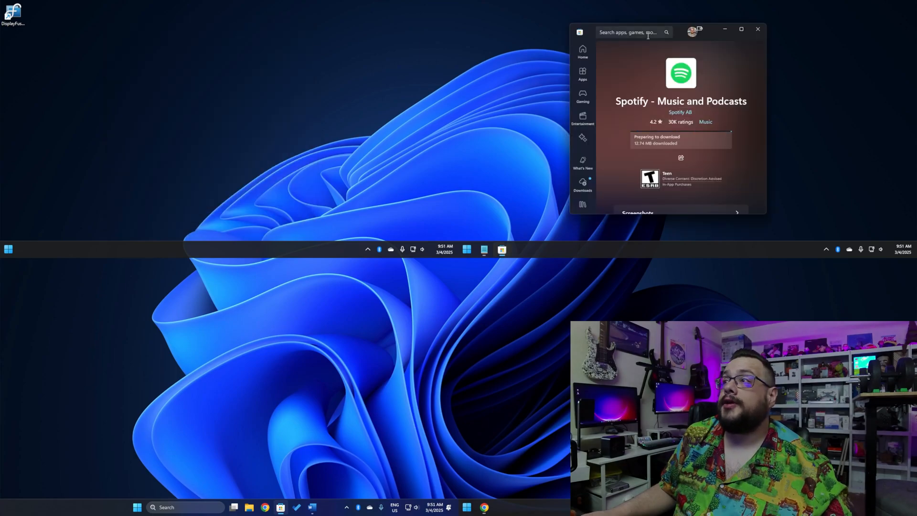
pyautogui.click(698, 30)
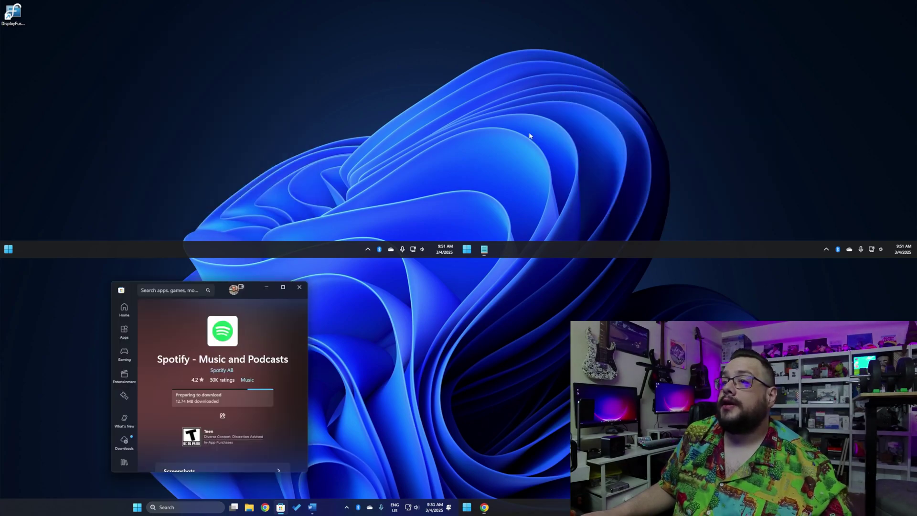
pyautogui.click(241, 288)
pyautogui.click(698, 287)
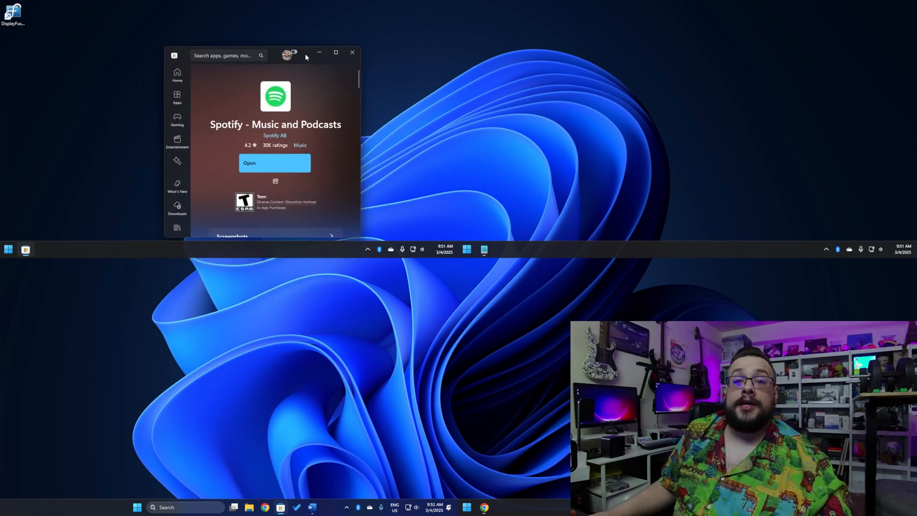
pyautogui.doubleClick(306, 57)
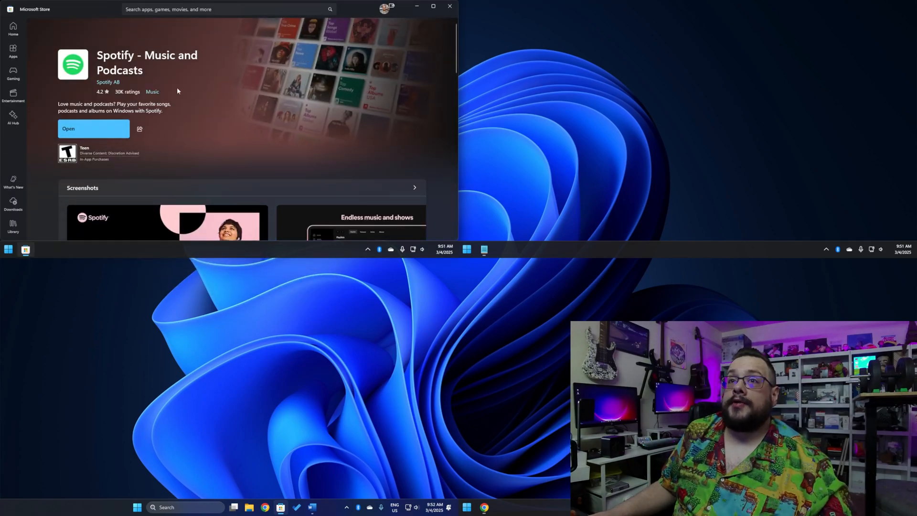
# Launch Spotify from the Store and size it to fill the top-right quarter.
pyautogui.click(110, 127)
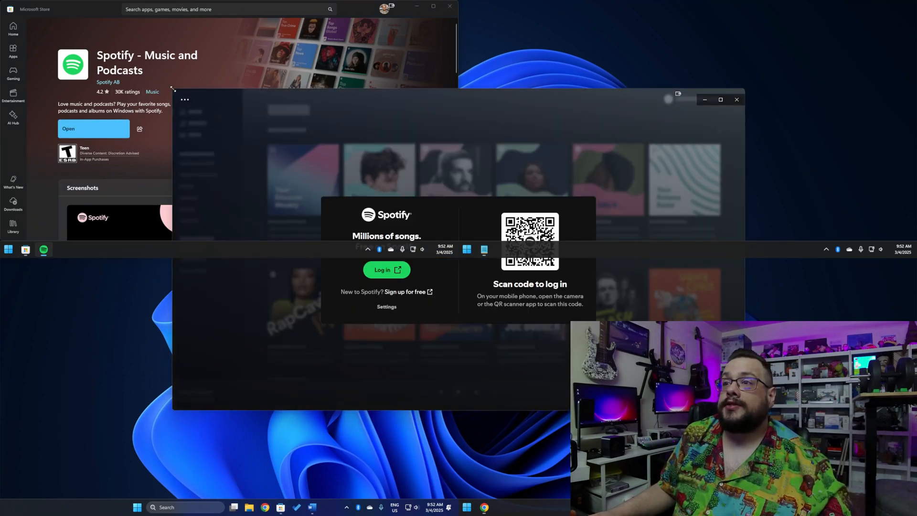
pyautogui.moveTo(173, 89); pyautogui.dragTo(459, 196)
pyautogui.moveTo(589, 198); pyautogui.dragTo(659, 44)
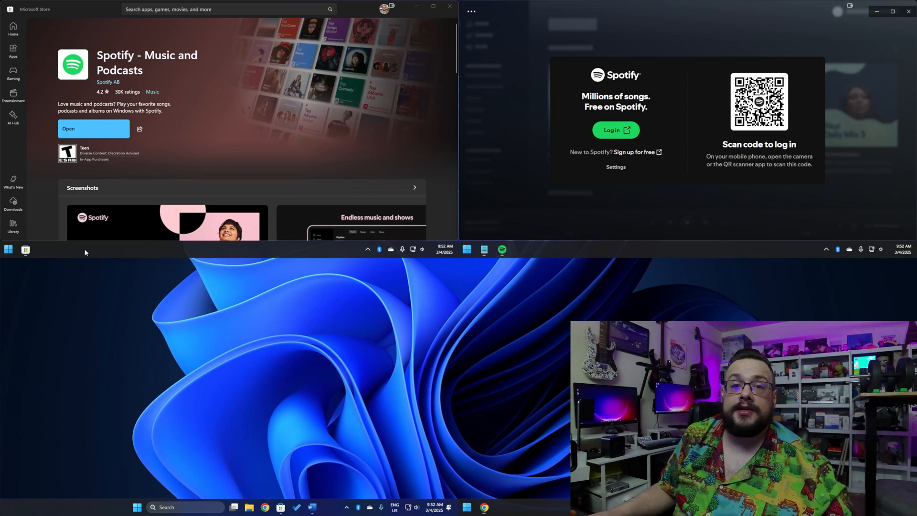
pyautogui.click(9, 250)
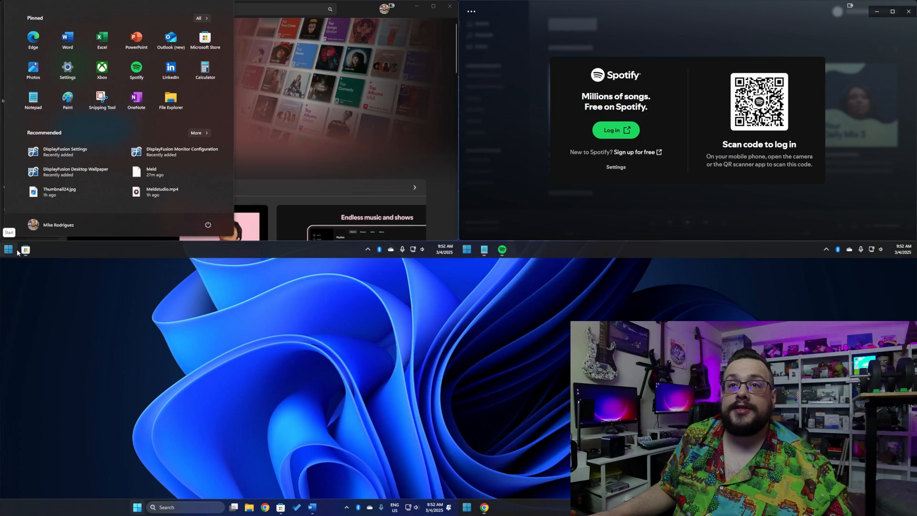
pyautogui.click(446, 283)
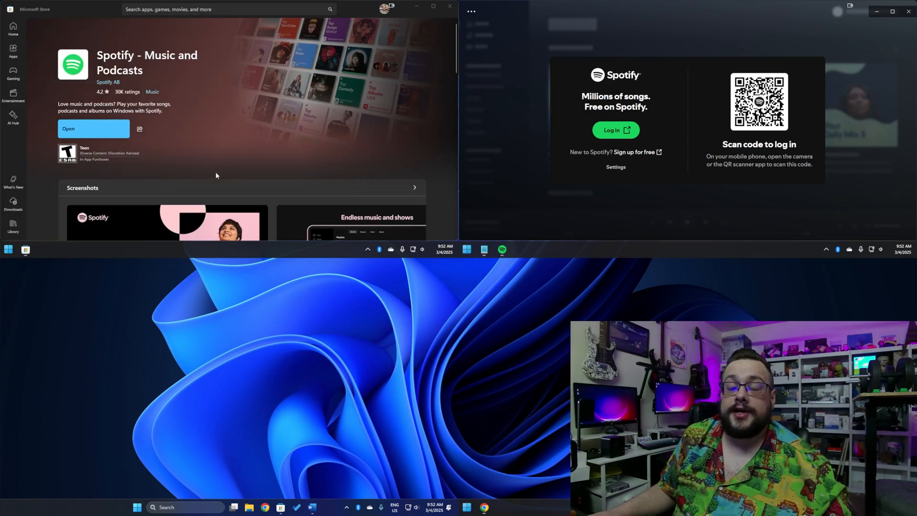